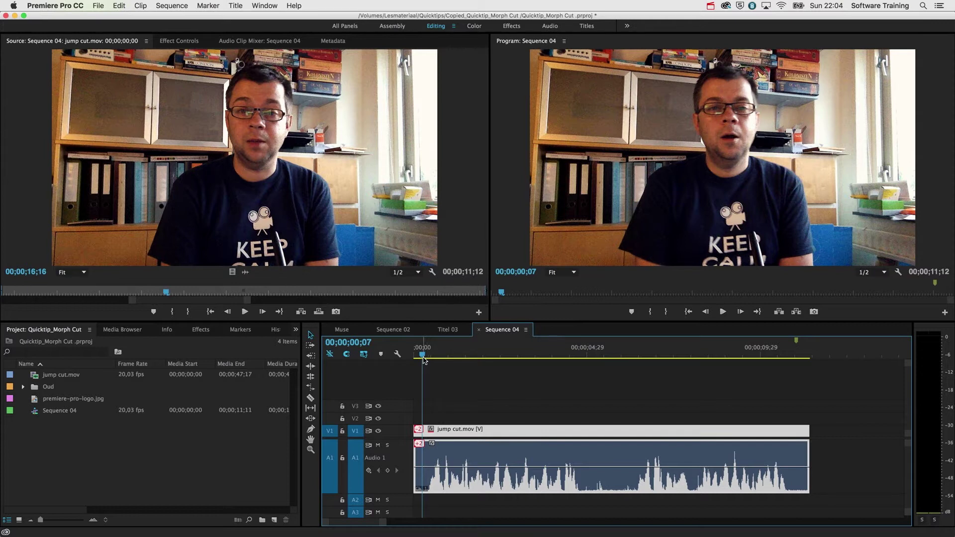
Review the opening seconds and park the playhead just before the pause at about 3;26
{"action": "key", "text": "space"}
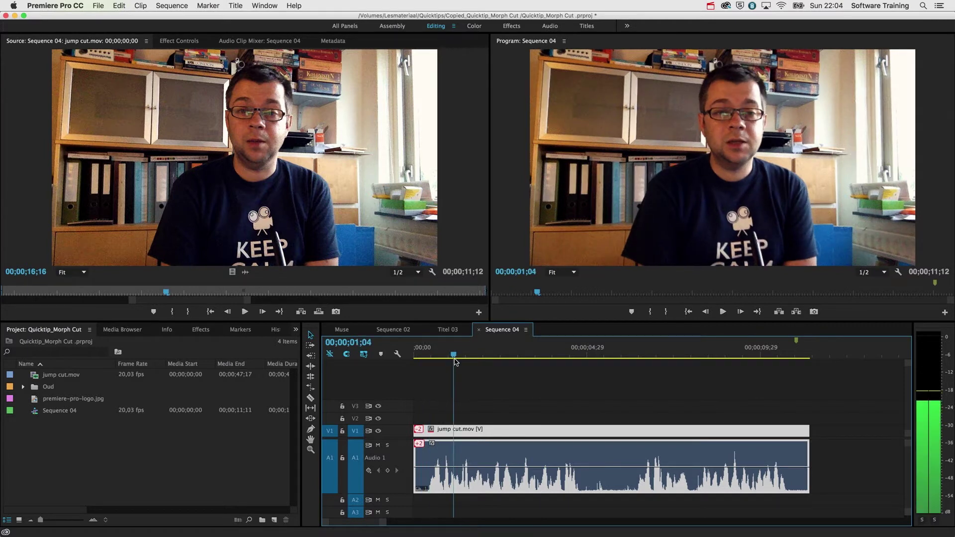
{"action": "left_click", "coordinate": [521, 358]}
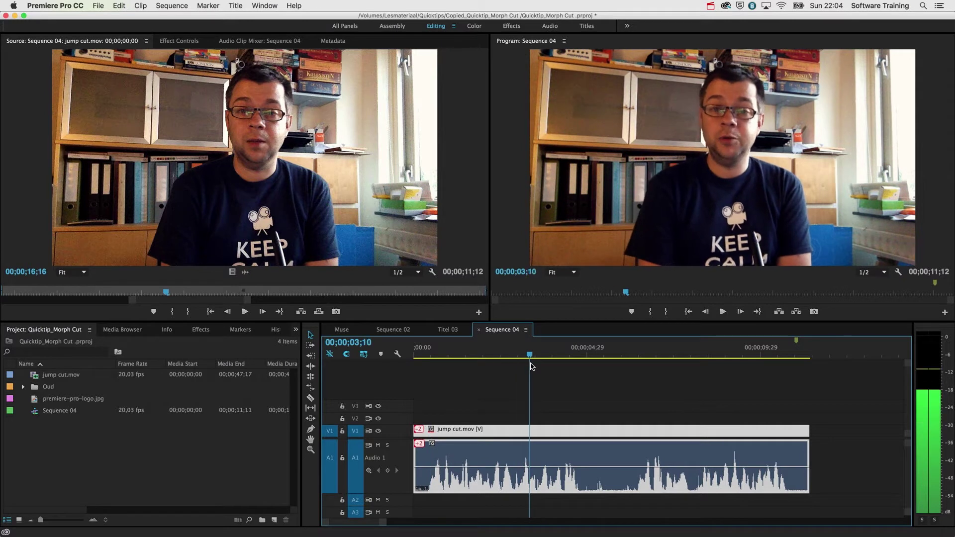
{"action": "key", "text": "space"}
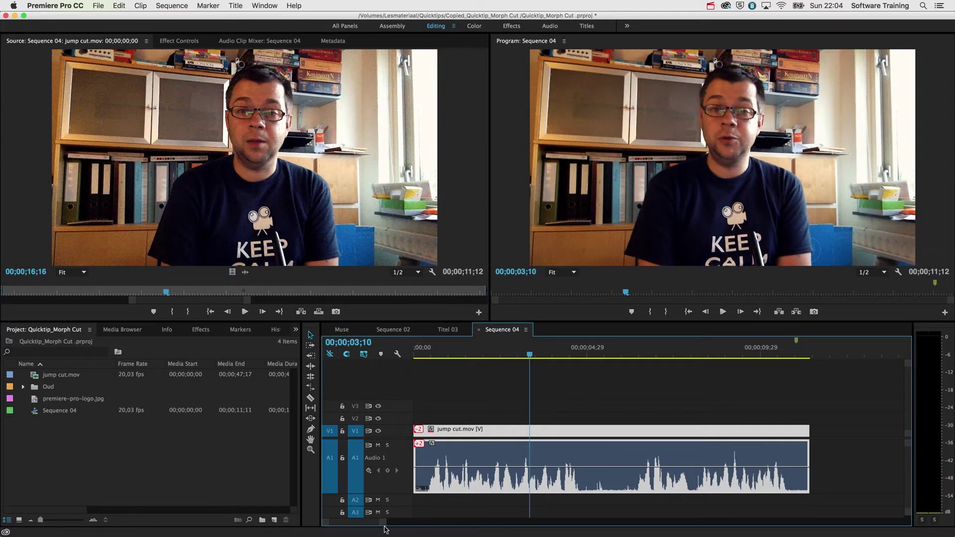
{"action": "left_click_drag", "start_coordinate": [389, 527], "coordinate": [376, 527]}
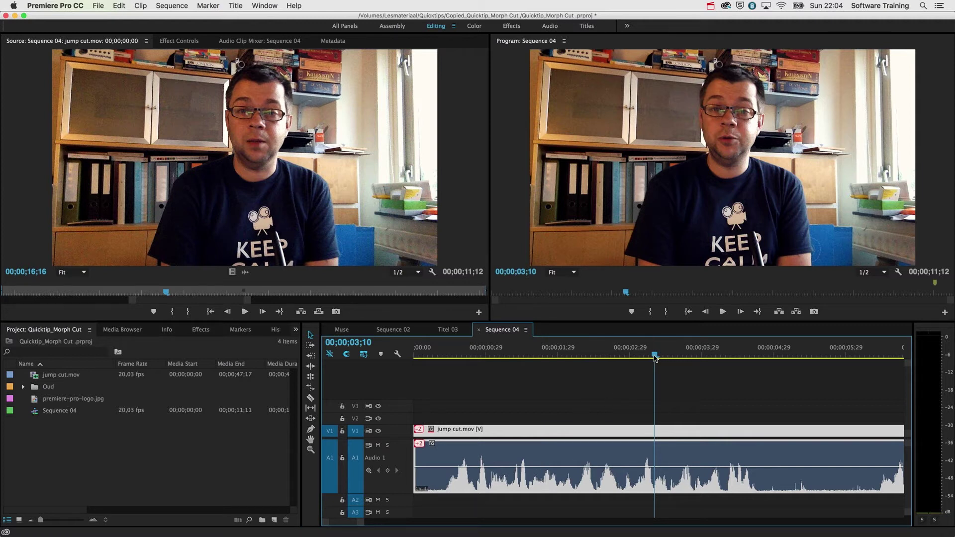
{"action": "key", "text": "space"}
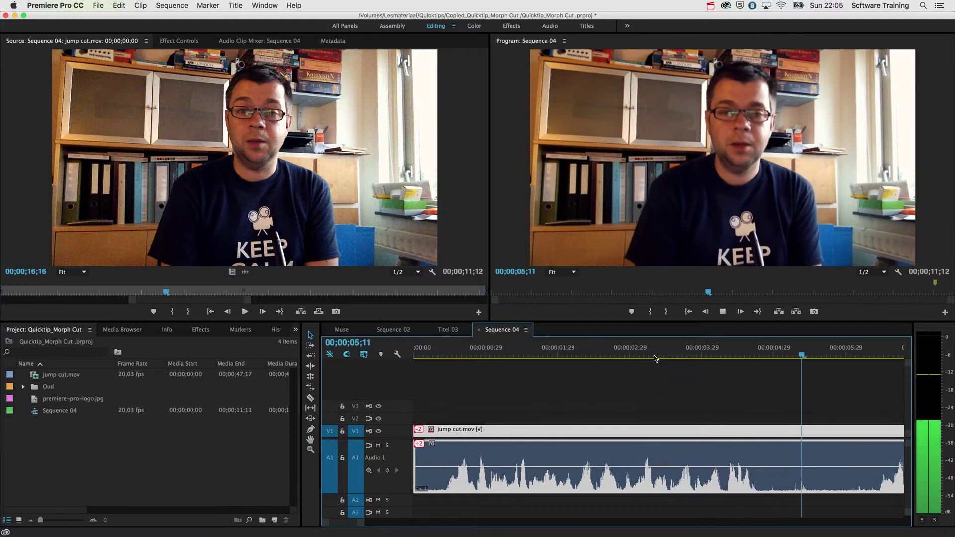
{"action": "key", "text": "space"}
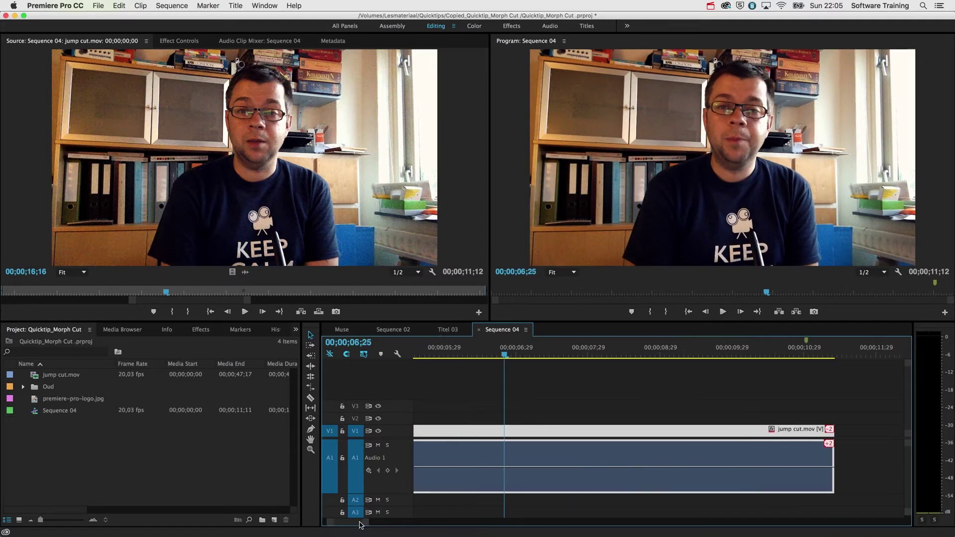
{"action": "left_click_drag", "start_coordinate": [365, 524], "coordinate": [356, 525]}
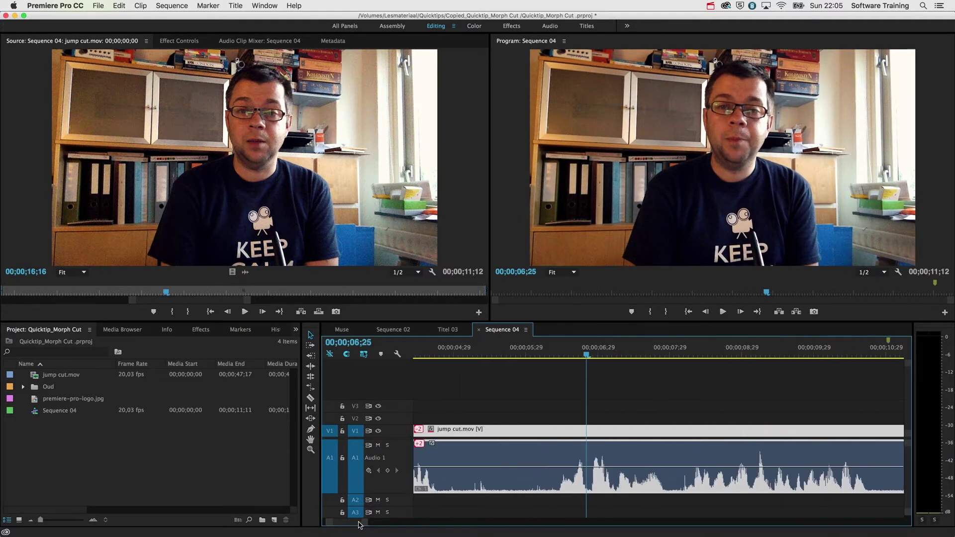
{"action": "left_click", "coordinate": [541, 351]}
{"action": "key", "text": "space"}
{"action": "key", "text": "space"}
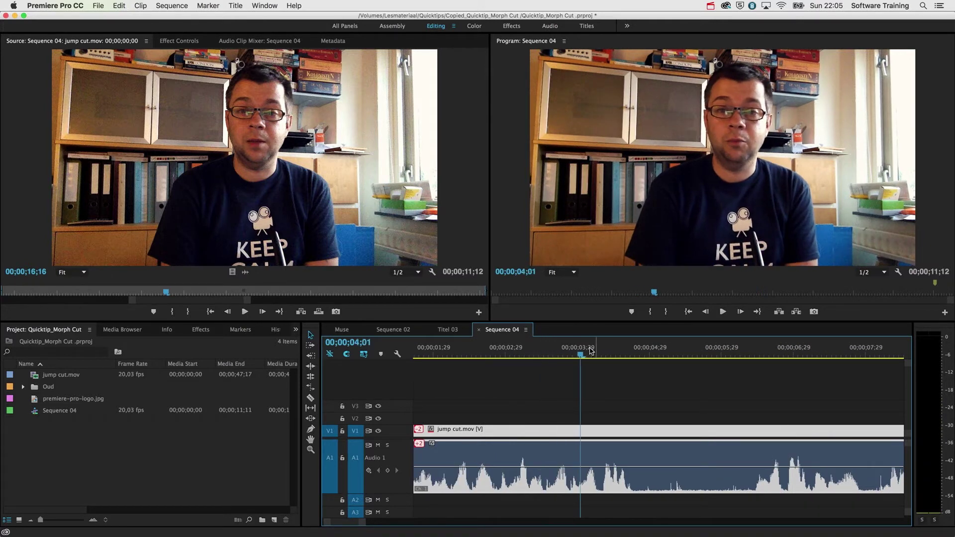
{"action": "left_click", "coordinate": [568, 351]}
{"action": "key", "text": "space"}
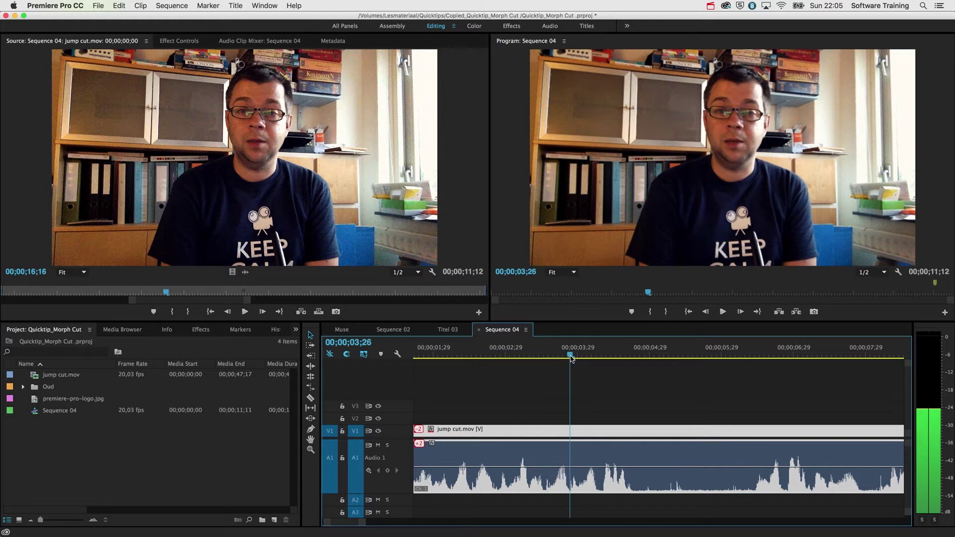
{"action": "key", "text": "space"}
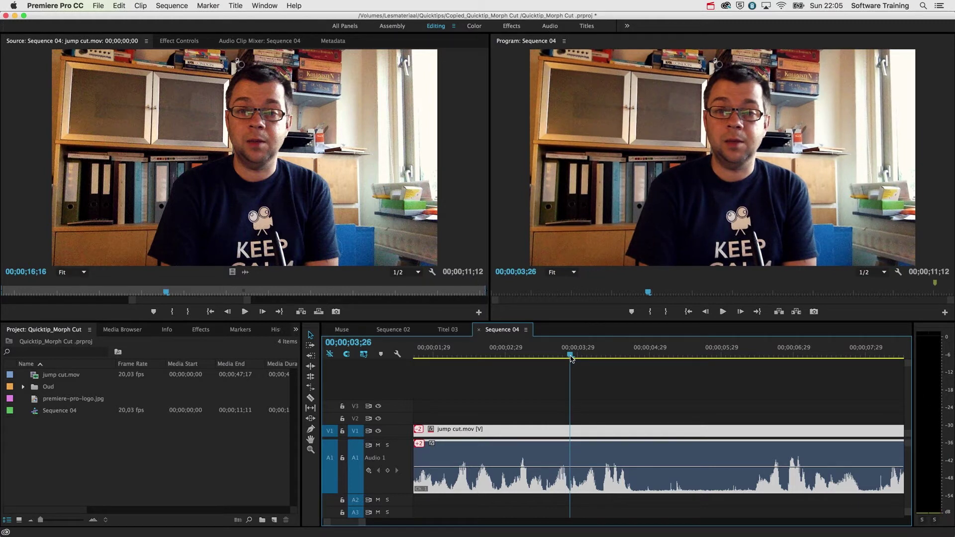
Split the clip at 3;26 and ripple-delete the pause through 6;13
{"action": "key", "text": "ctrl+k"}
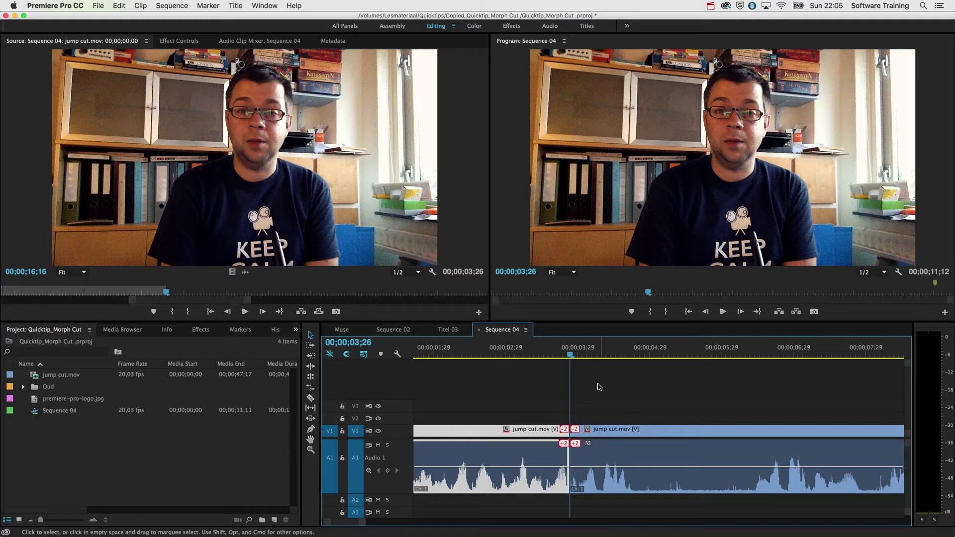
{"action": "key", "text": "space"}
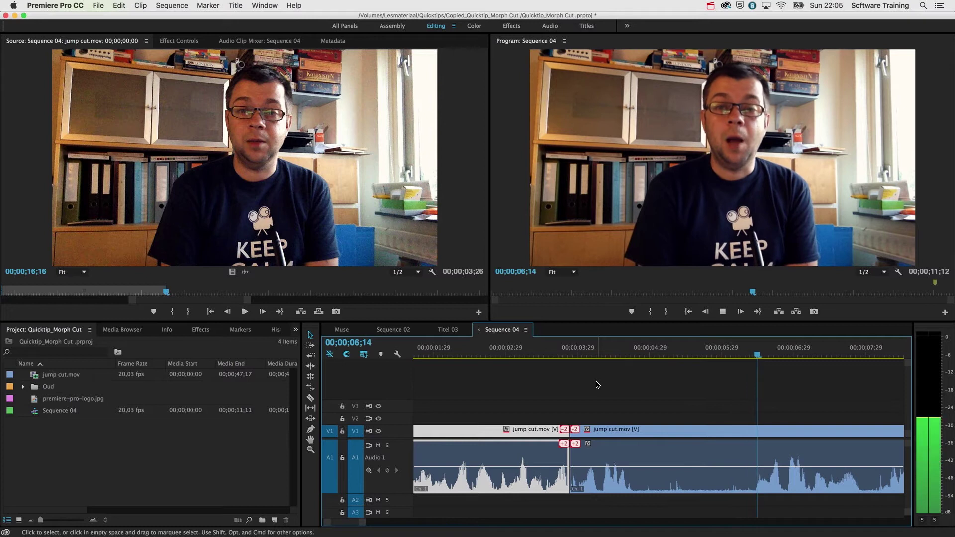
{"action": "key", "text": "space"}
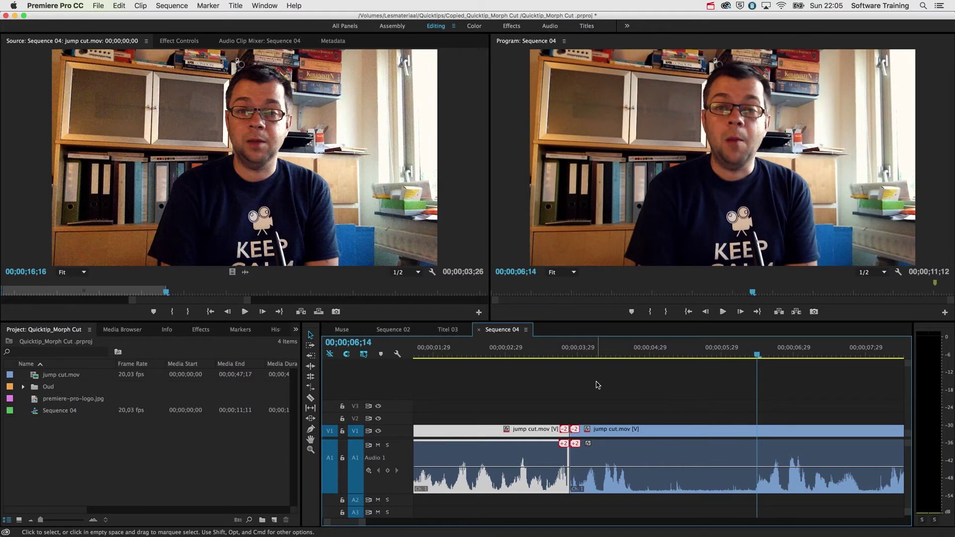
{"action": "key", "text": "Left"}
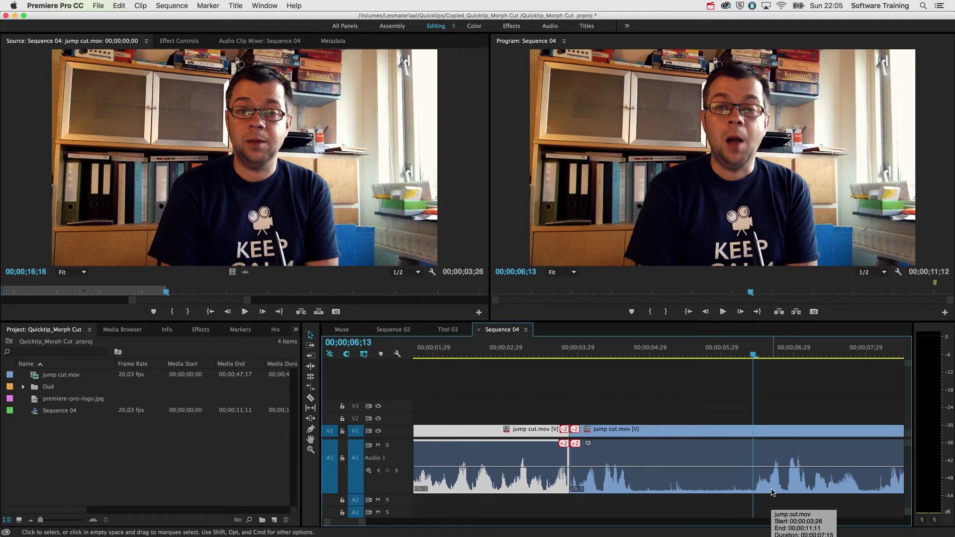
{"action": "key", "text": "super+z"}
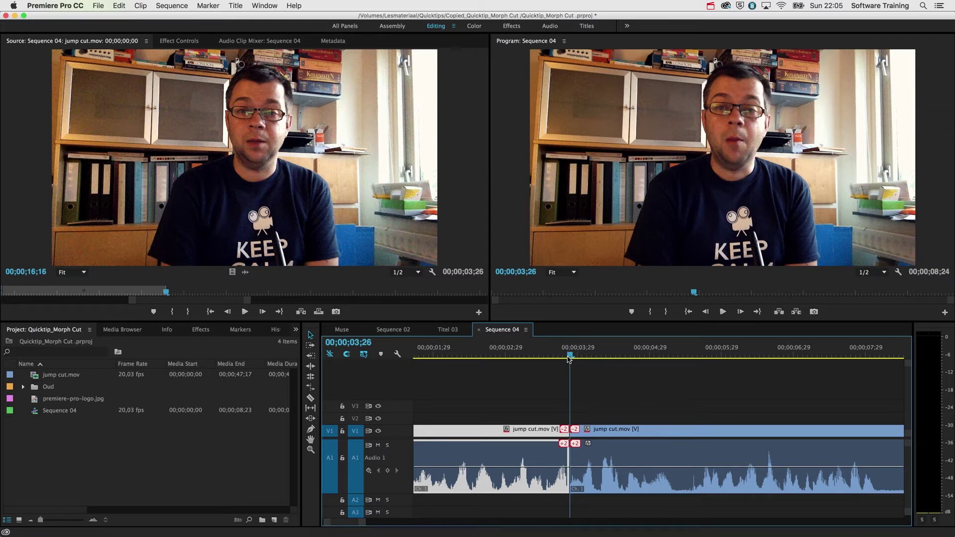
{"action": "left_click_drag", "start_coordinate": [569, 359], "coordinate": [523, 359]}
{"action": "key", "text": "space"}
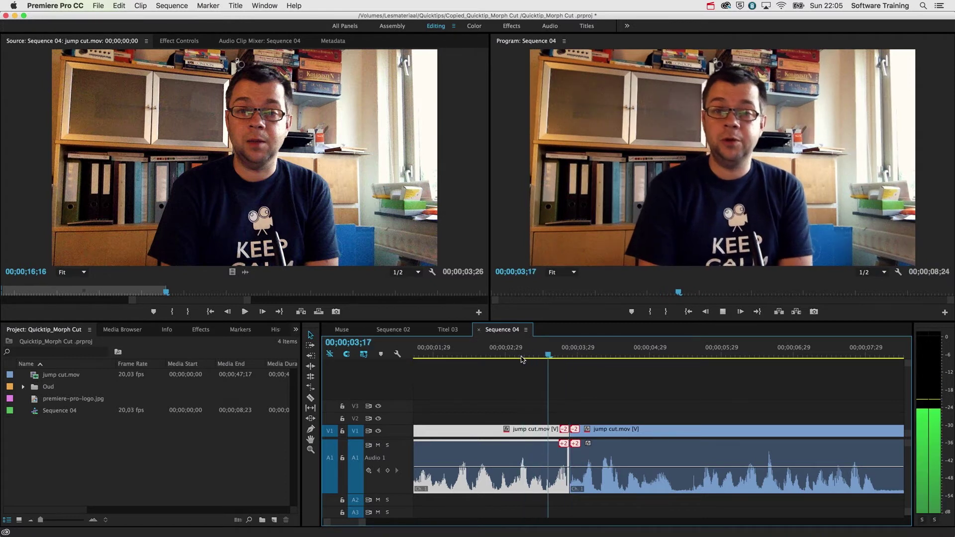
{"action": "key", "text": "space"}
{"action": "left_click_drag", "start_coordinate": [544, 361], "coordinate": [567, 356]}
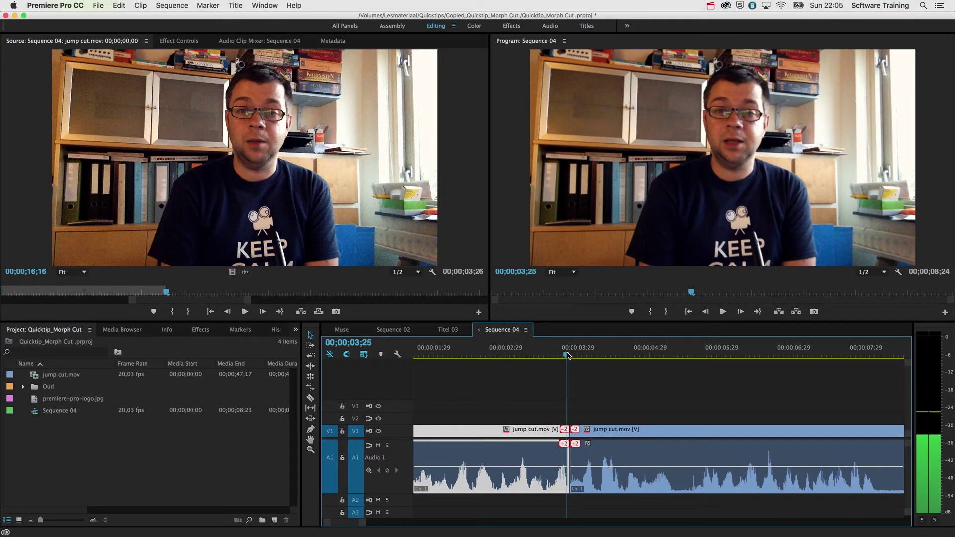
{"action": "left_click_drag", "start_coordinate": [567, 356], "coordinate": [578, 353]}
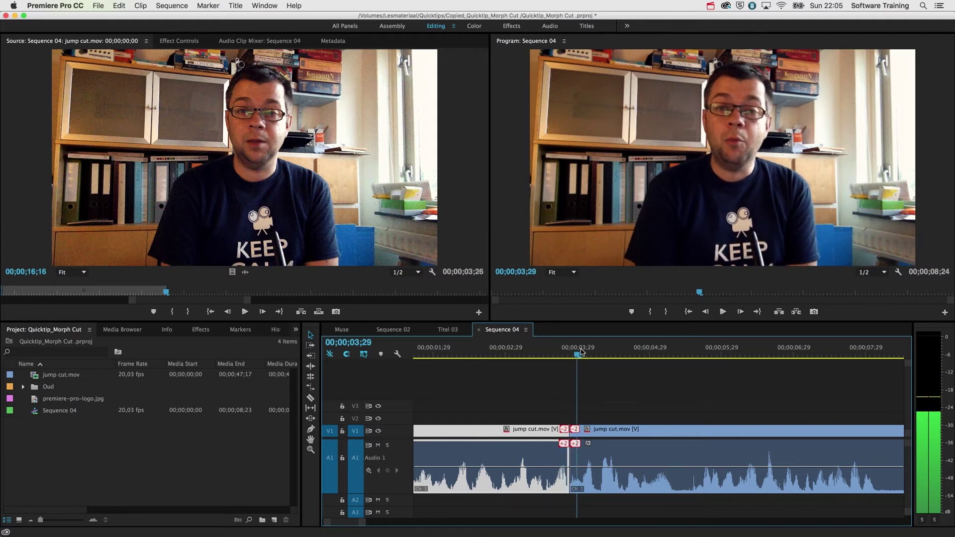
{"action": "mouse_move", "coordinate": [578, 353]}
{"action": "left_mouse_down"}
{"action": "mouse_move", "coordinate": [566, 353]}
{"action": "mouse_move", "coordinate": [579, 353]}
{"action": "left_mouse_up"}
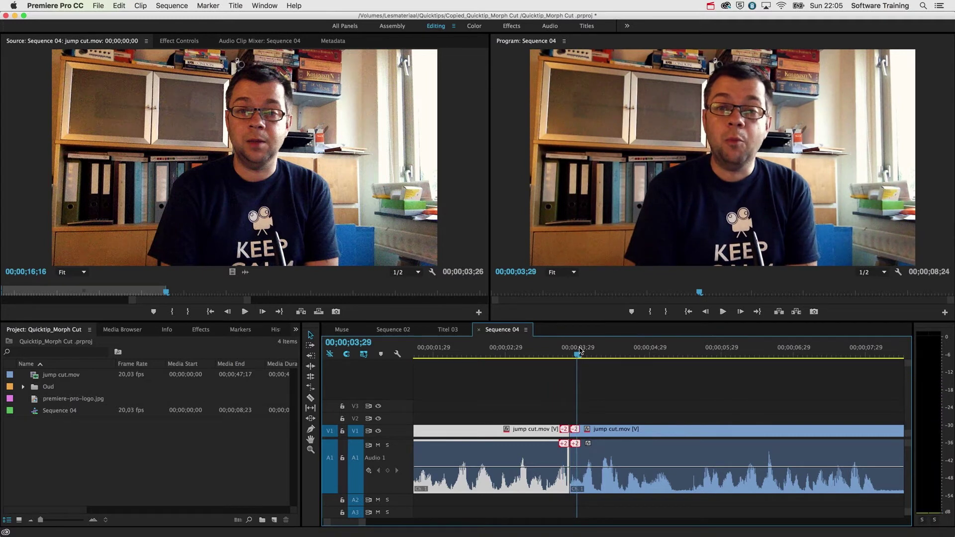
{"action": "left_click", "coordinate": [558, 388]}
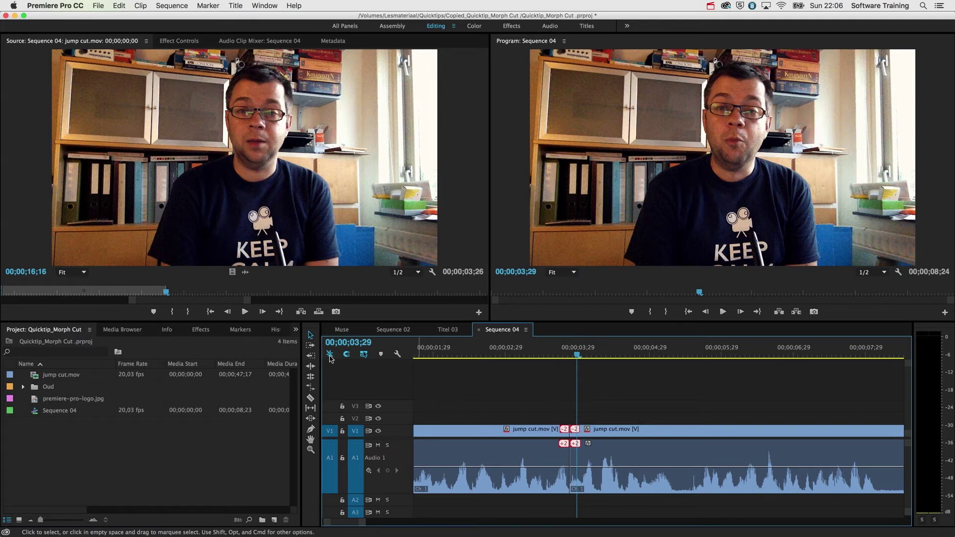
In the Effects panel, expand Video Transitions > Dissolve and select Morph Cut
{"action": "left_click", "coordinate": [202, 332]}
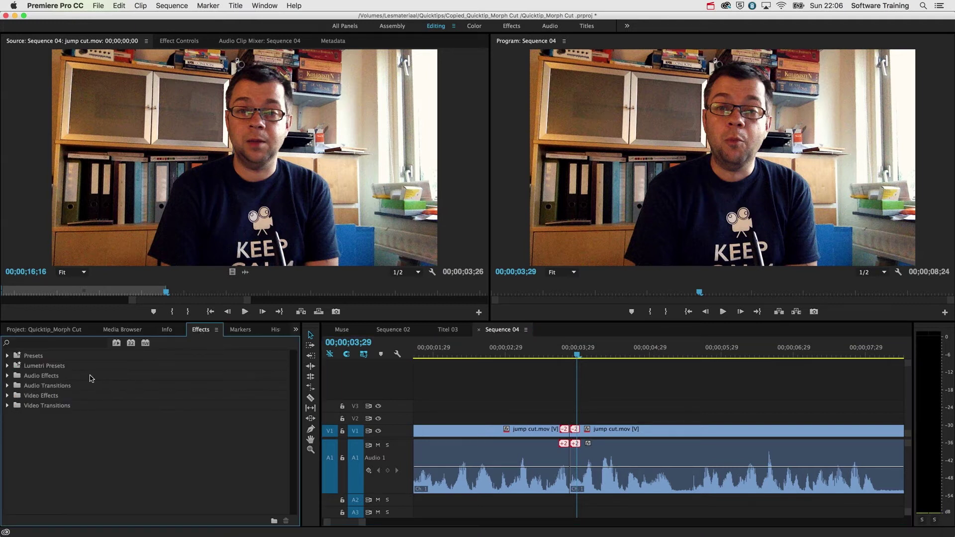
{"action": "left_click", "coordinate": [48, 410]}
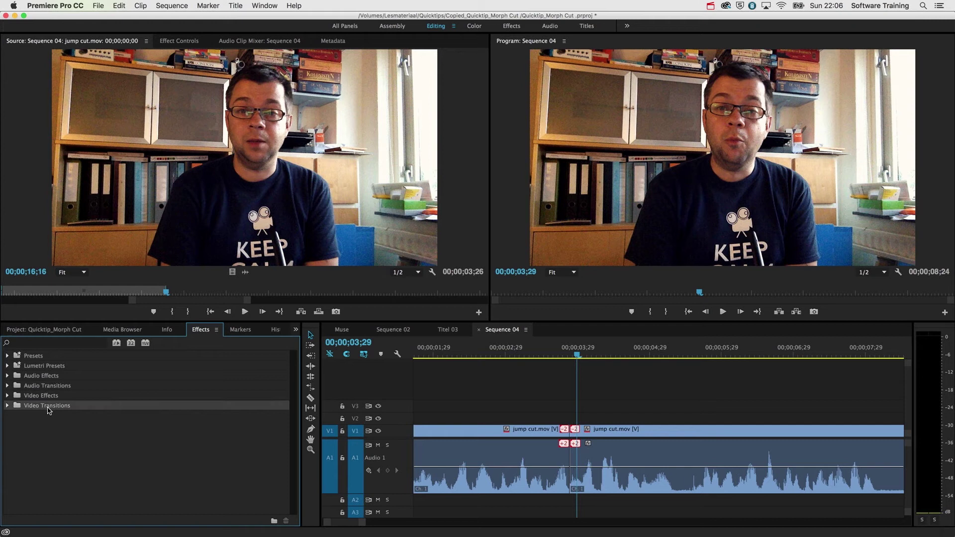
{"action": "left_click", "coordinate": [9, 406]}
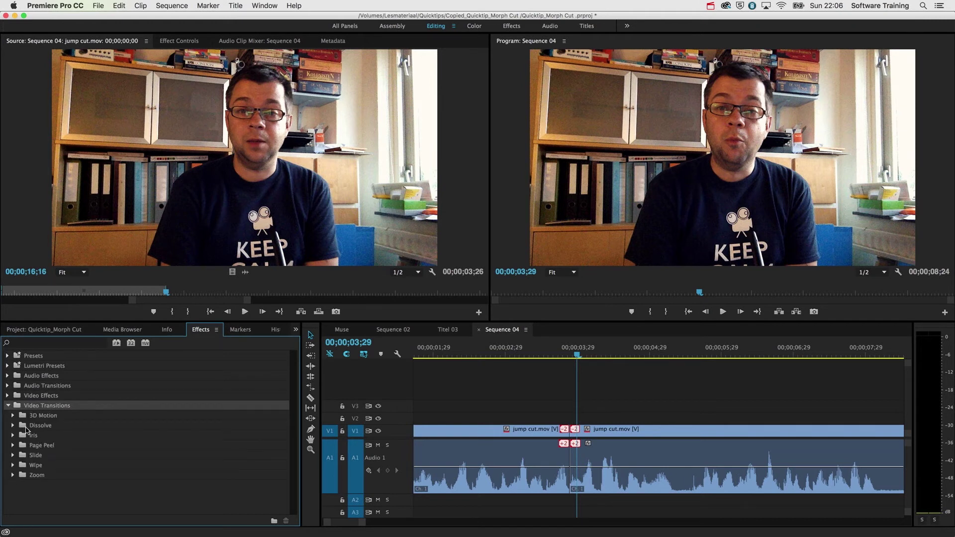
{"action": "left_click", "coordinate": [30, 431]}
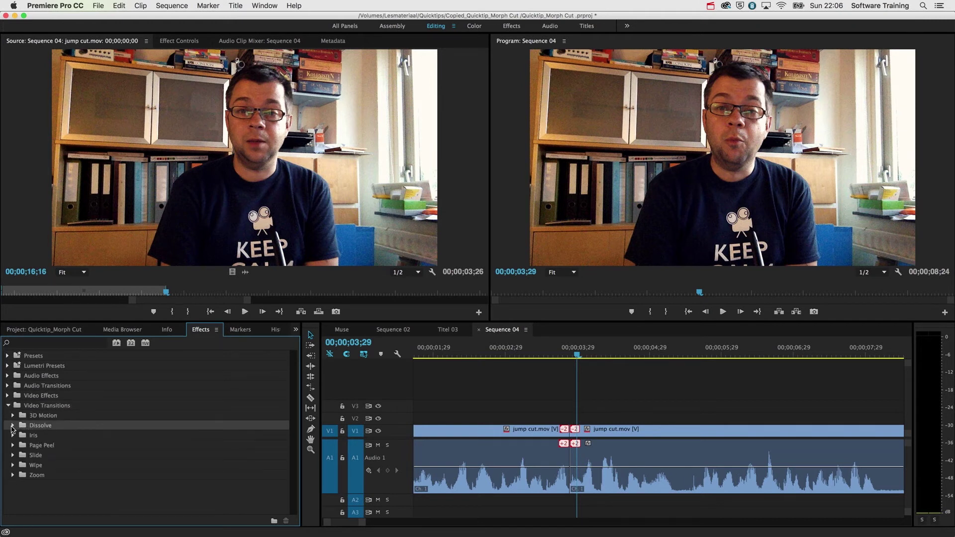
{"action": "left_click", "coordinate": [13, 426]}
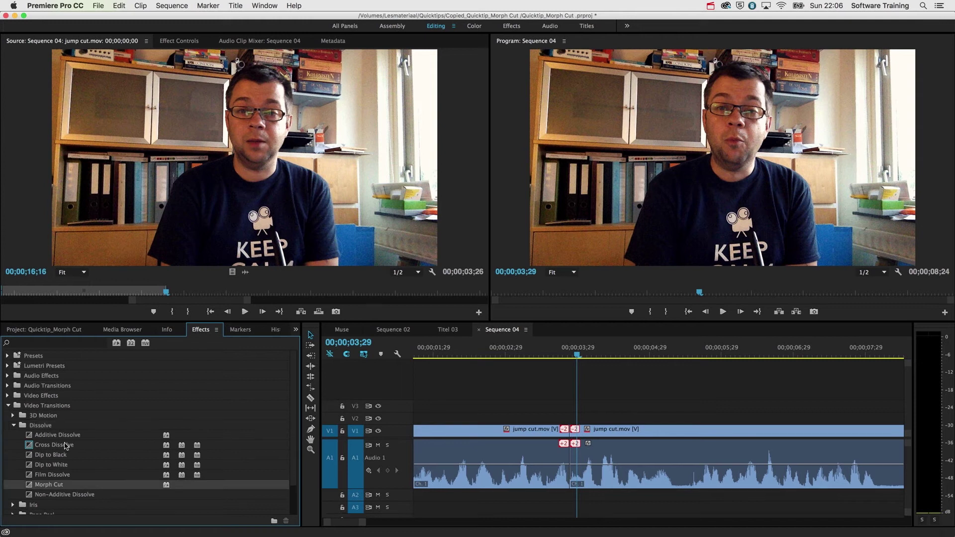
{"action": "left_click", "coordinate": [45, 484]}
Drag Morph Cut onto the edit point between the two jump cut.mov clips on V1
{"action": "mouse_move", "coordinate": [30, 484]}
{"action": "left_mouse_down"}
{"action": "mouse_move", "coordinate": [477, 426]}
{"action": "mouse_move", "coordinate": [580, 439]}
{"action": "mouse_move", "coordinate": [570, 434]}
{"action": "left_mouse_up"}
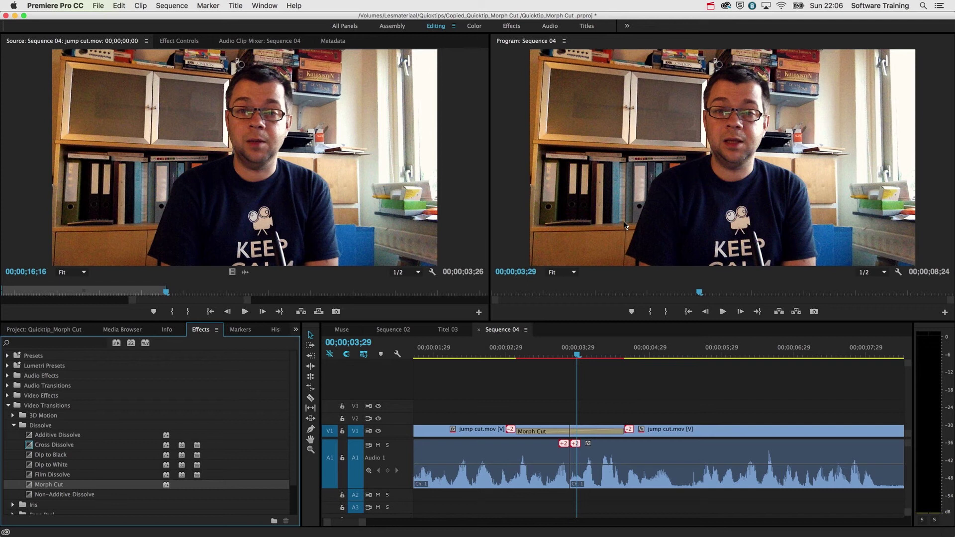
Render the Morph Cut transition and place the playhead just before it
{"action": "key", "text": "Return"}
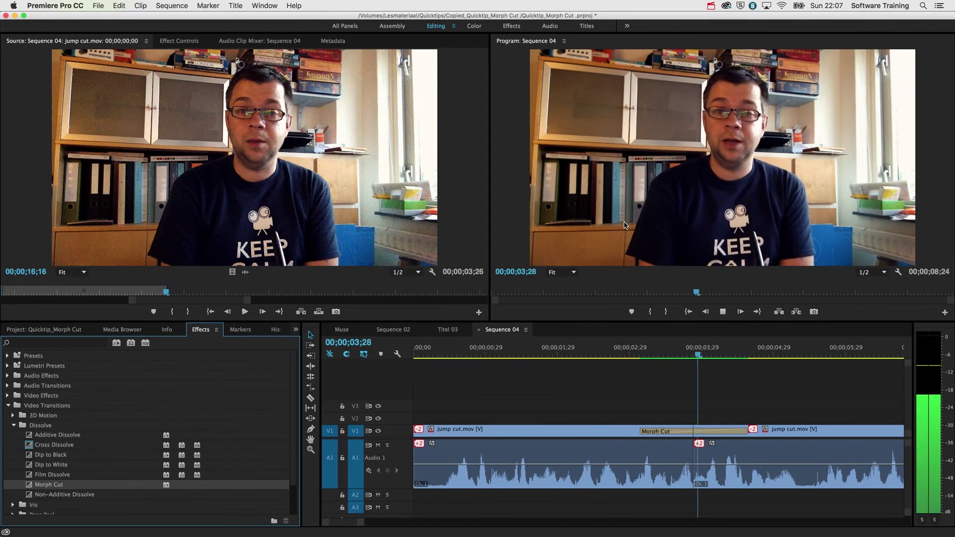
{"action": "key", "text": "space"}
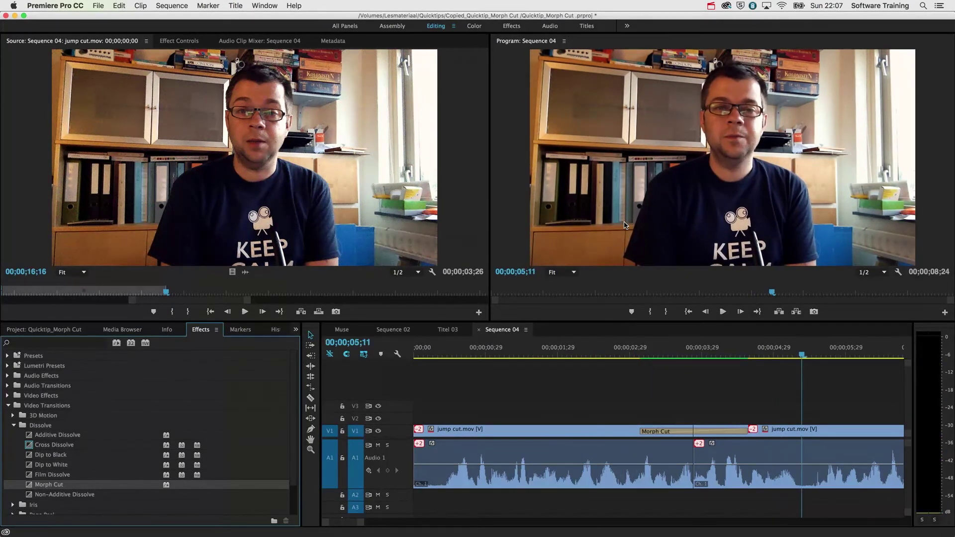
{"action": "left_click", "coordinate": [674, 347]}
{"action": "left_click_drag", "start_coordinate": [674, 347], "coordinate": [680, 347]}
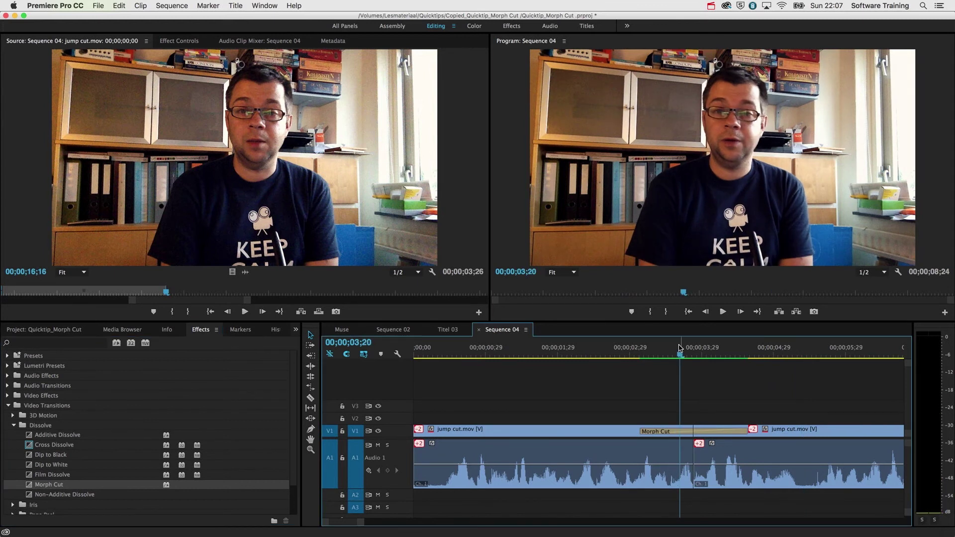
Play through the Morph Cut transition twice to review the smoothed jump cut
{"action": "key", "text": "space"}
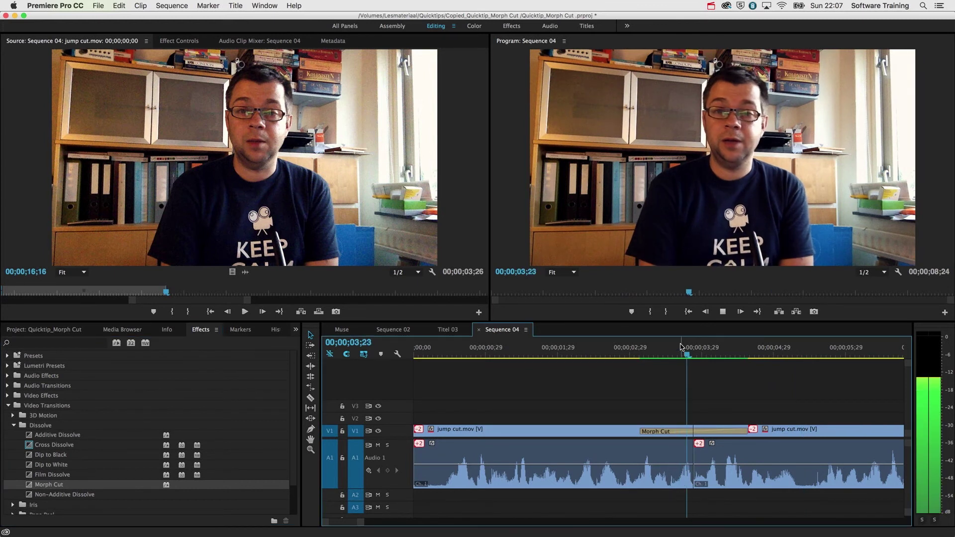
{"action": "key", "text": "space"}
{"action": "left_click", "coordinate": [634, 348]}
{"action": "key", "text": "space"}
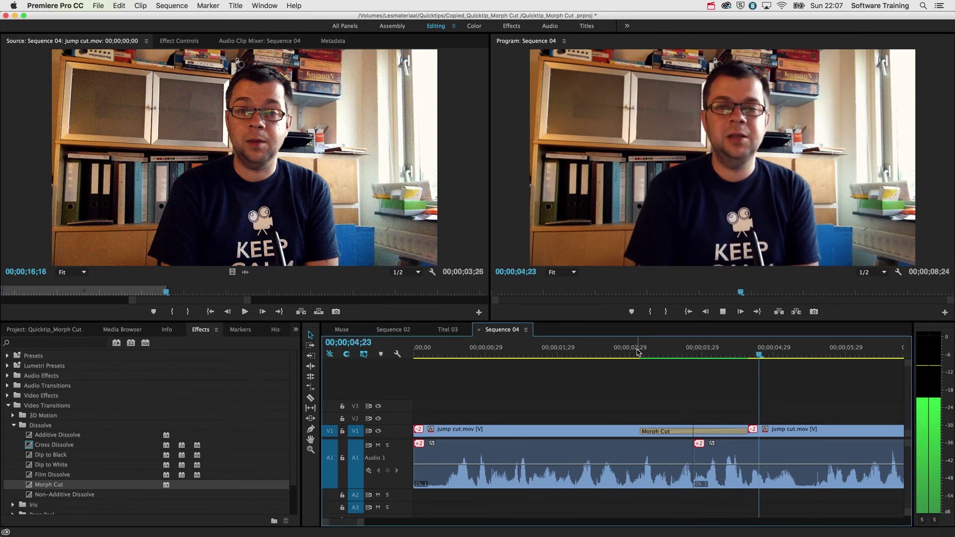
{"action": "key", "text": "space"}
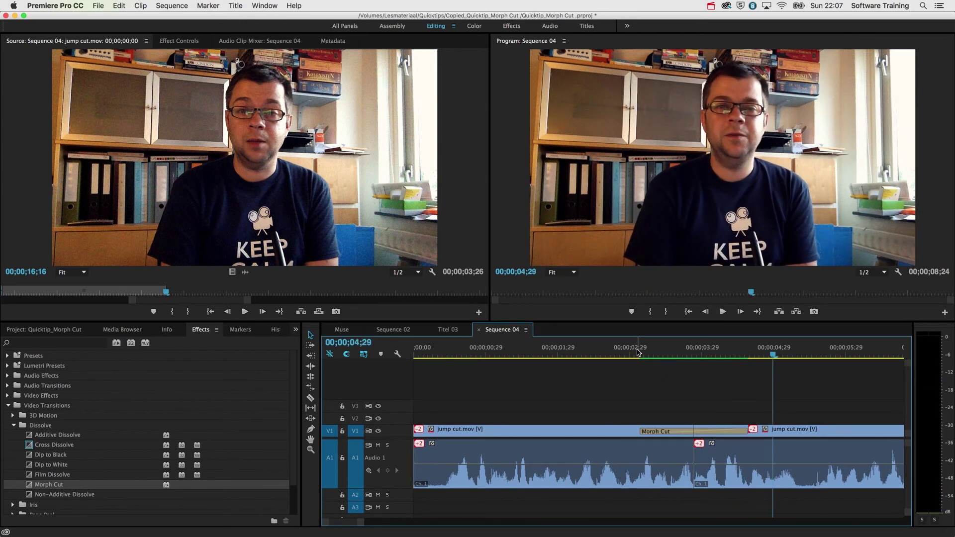